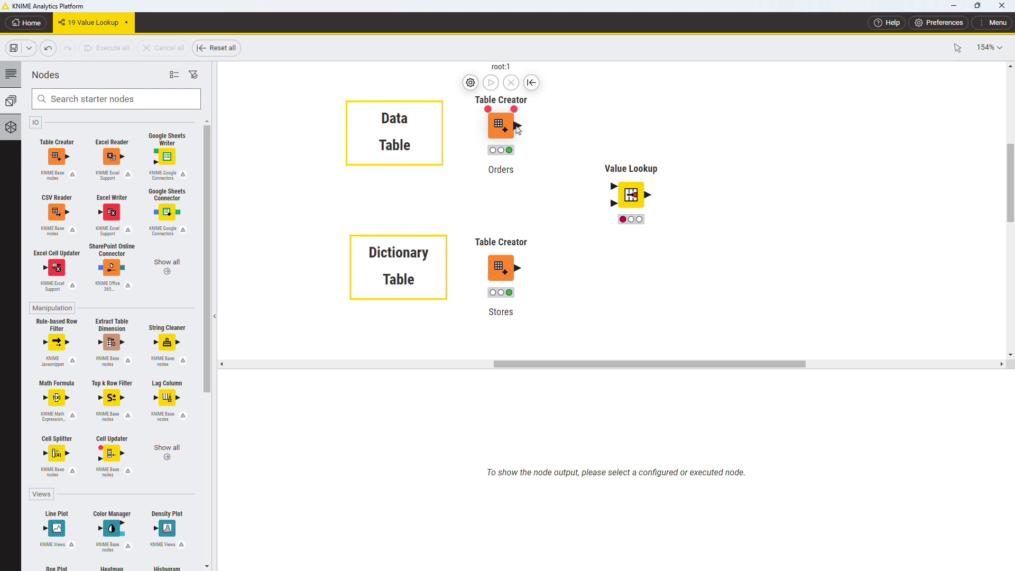
Wire Orders to the Value Lookup data input and Stores to its dictionary input, previewing both tables
left_click_drag(517, 125, 615, 186)
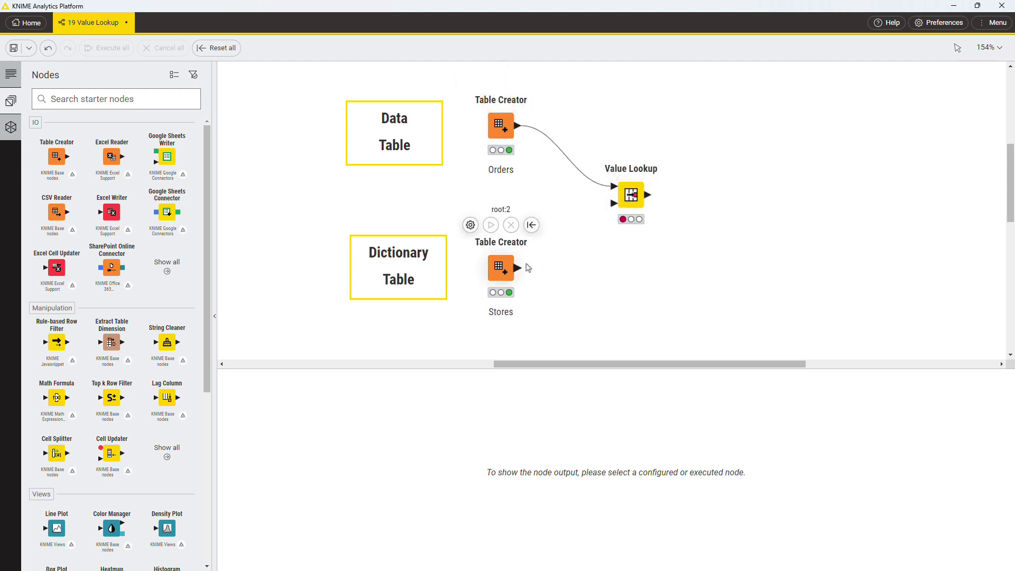
left_click_drag(518, 267, 614, 204)
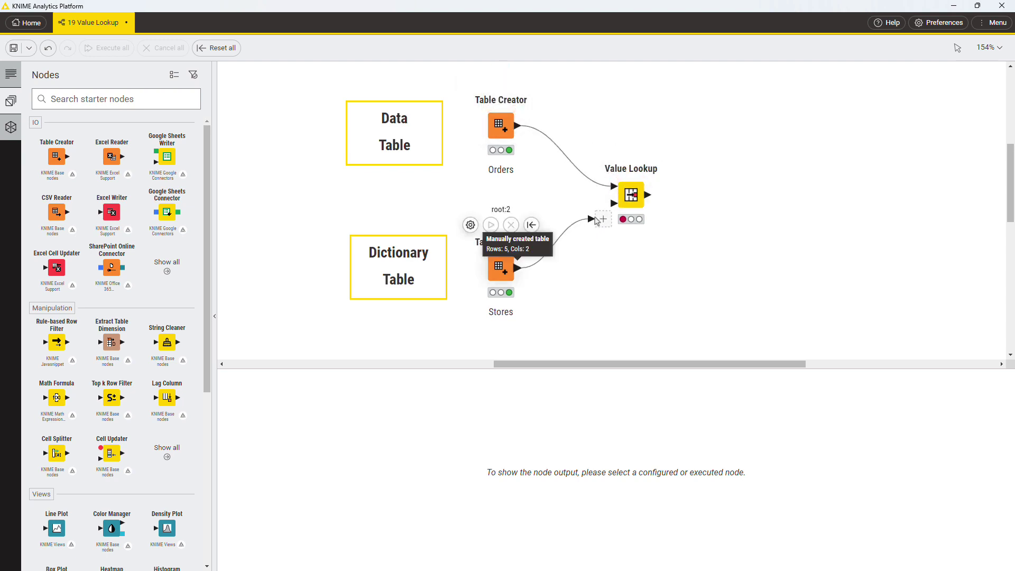
left_click(500, 125)
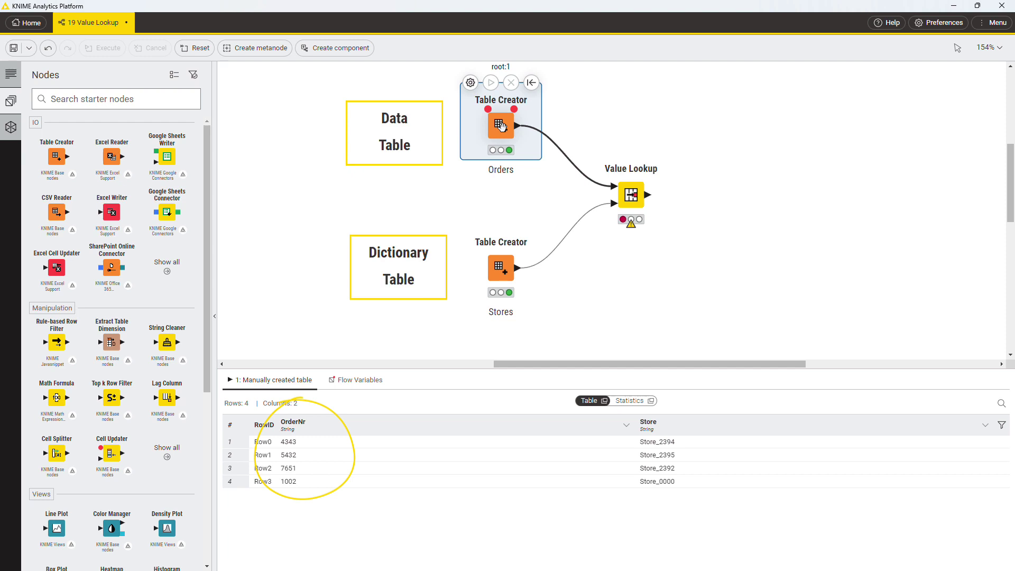
left_click(500, 267)
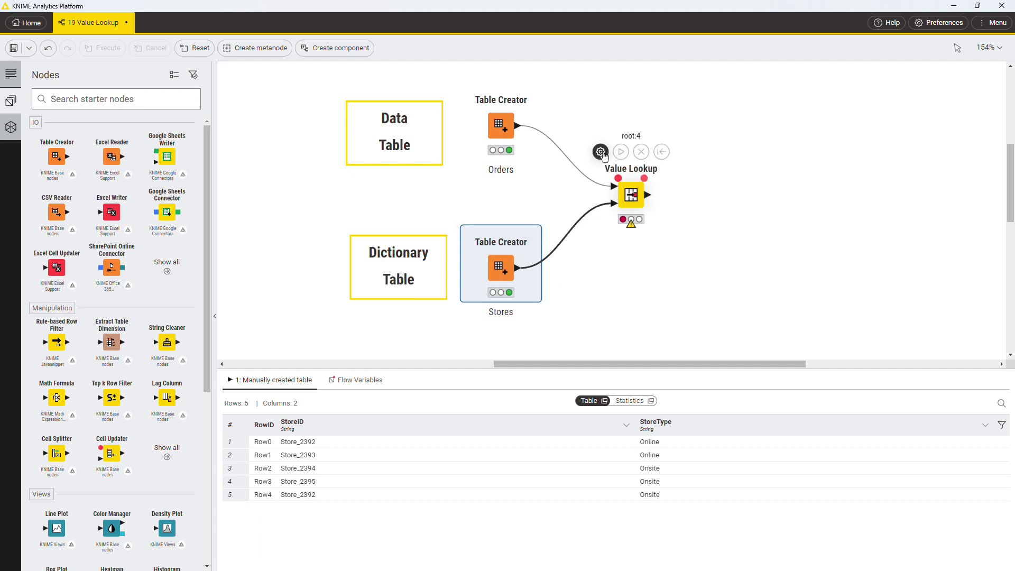
Set Store as the lookup column and StoreID as the dictionary key column
left_click(605, 156)
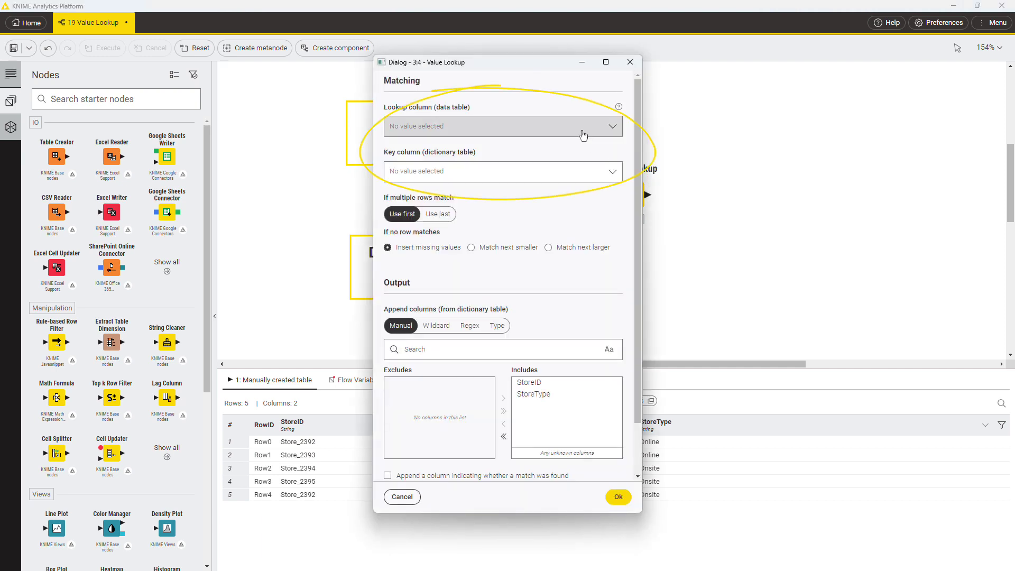
left_click(582, 132)
left_click(574, 153)
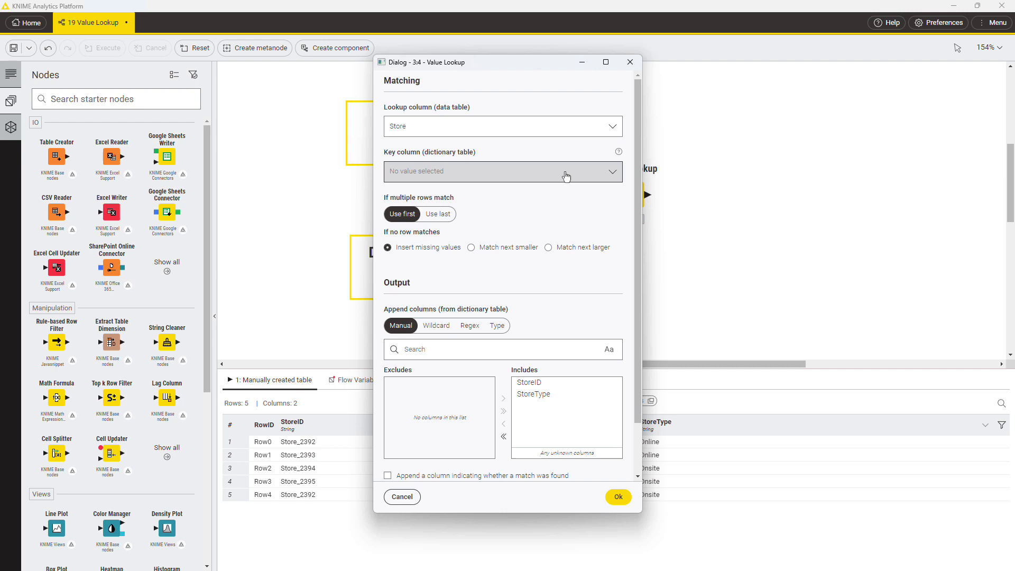
left_click(587, 172)
left_click(555, 189)
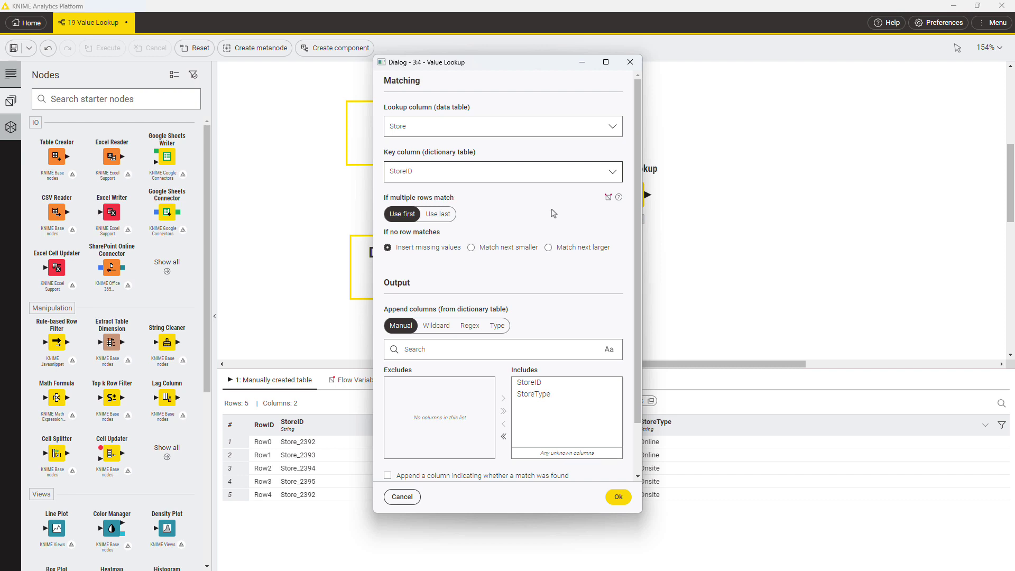
Move StoreID to Excludes so only StoreType is appended
left_click(553, 387)
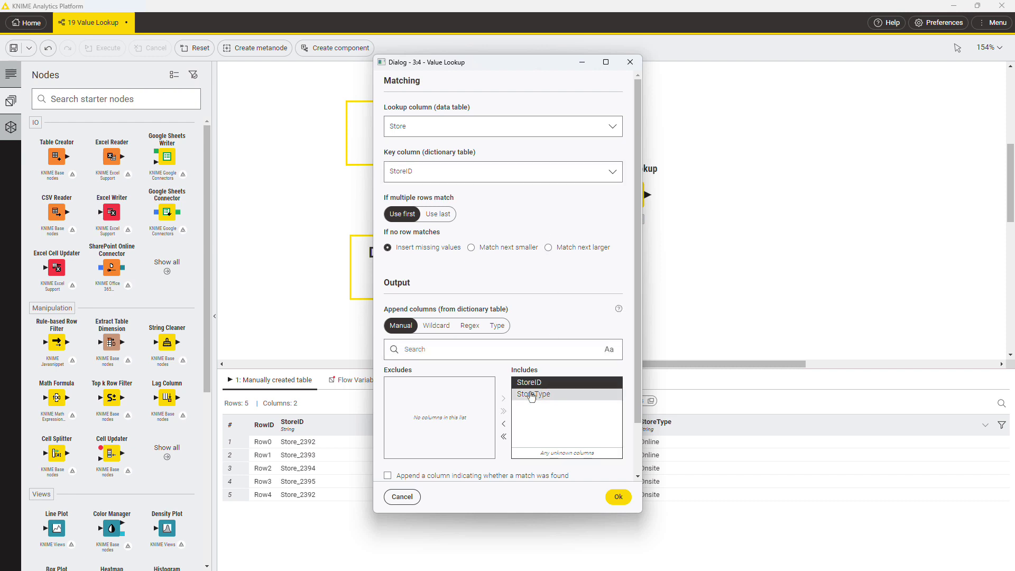
left_click(503, 424)
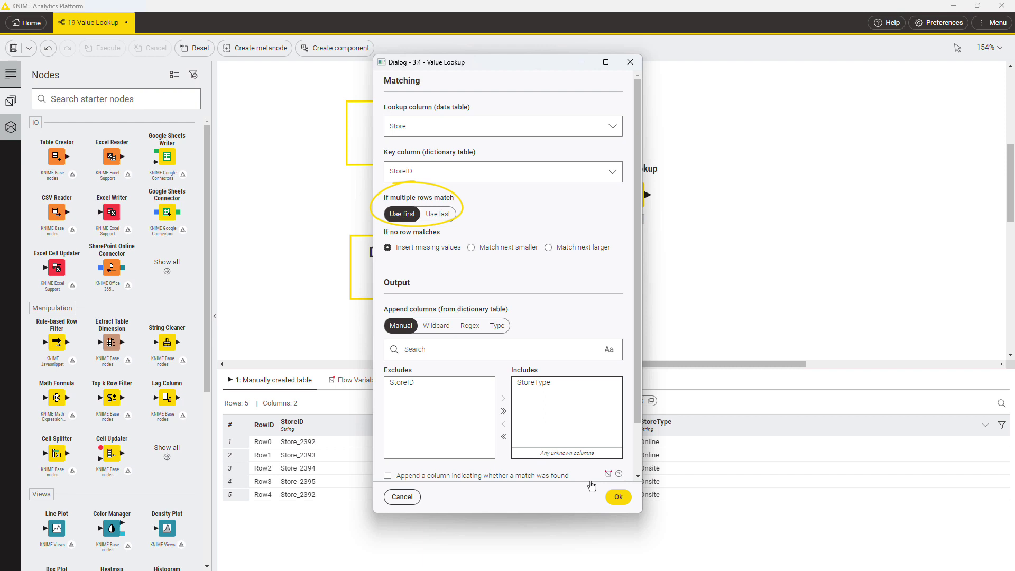
Execute the Value Lookup, view the appended StoreType output, and return to its configuration
left_click(618, 497)
left_click(632, 192)
left_click(623, 151)
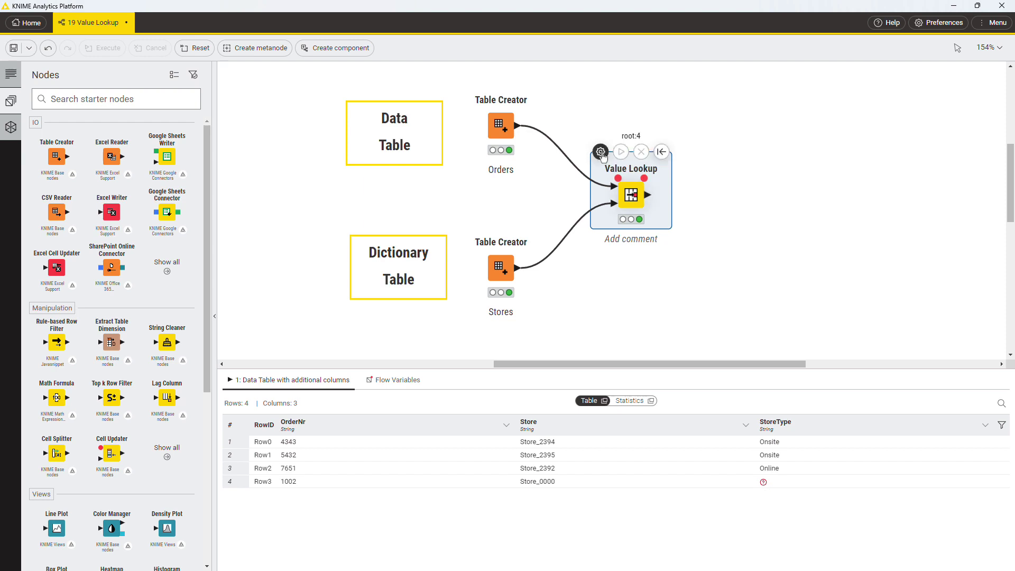
left_click(601, 153)
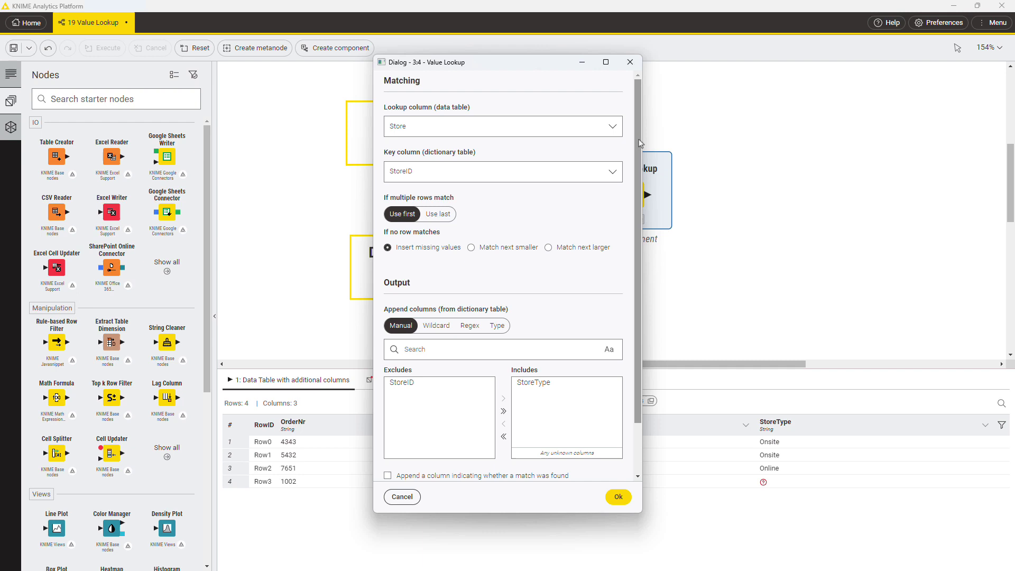
scroll(631, 208, "down", 2)
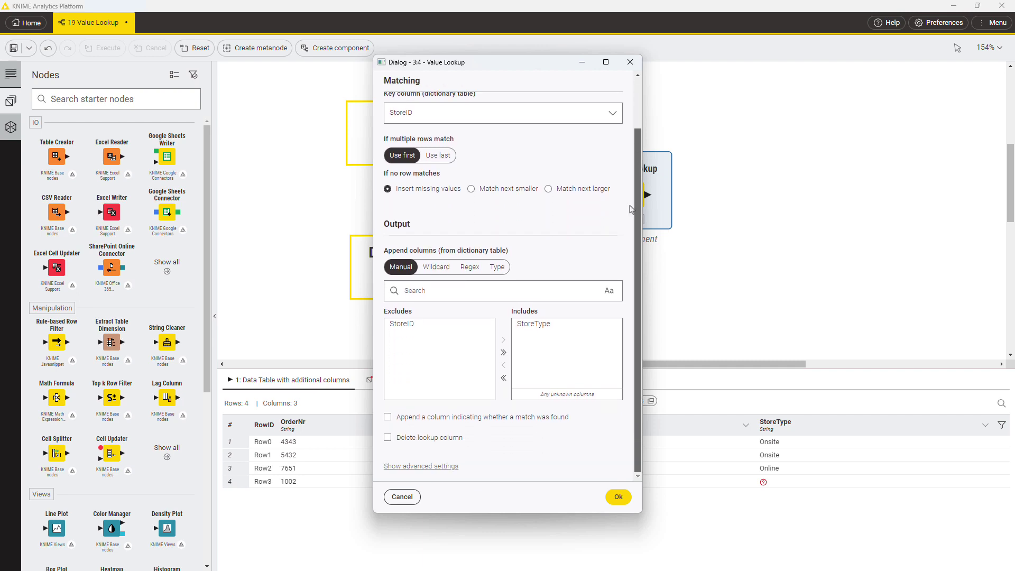
Show the advanced settings with full-string, case-sensitive matching options
left_click(447, 468)
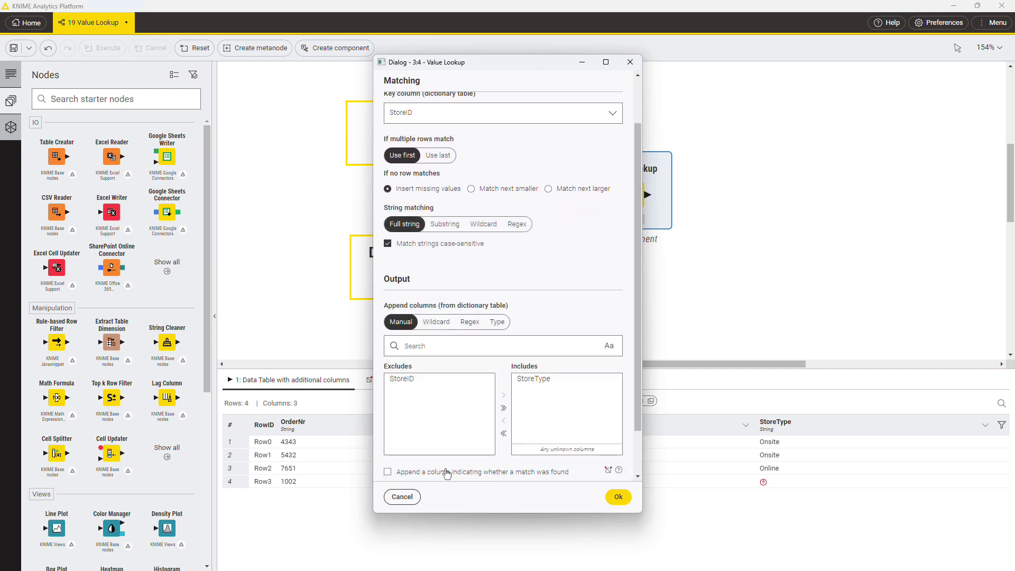